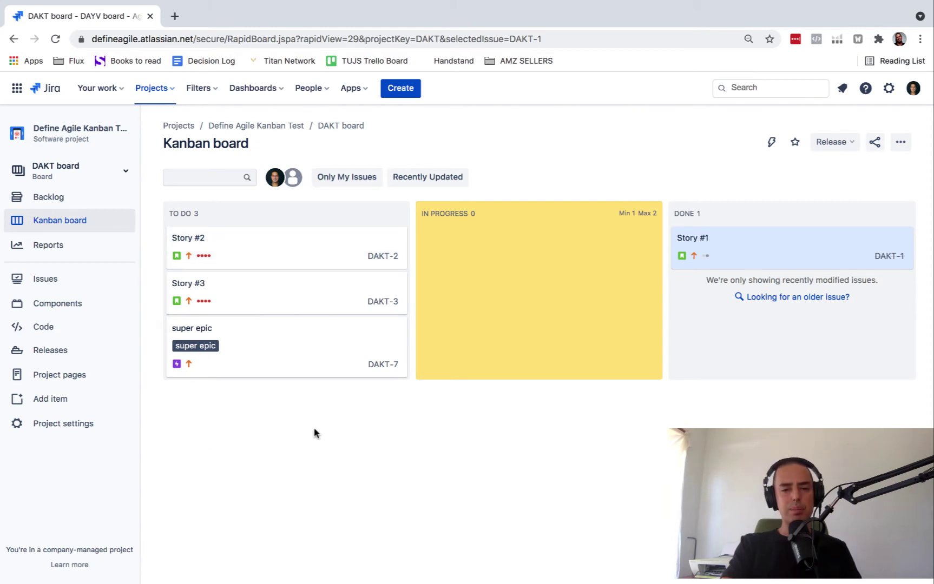
Step: Create an epic with Epic Name and Summary both 'test test test' in Define Agile Kanban Test
{"action": "left_click", "coordinate": [399, 88]}
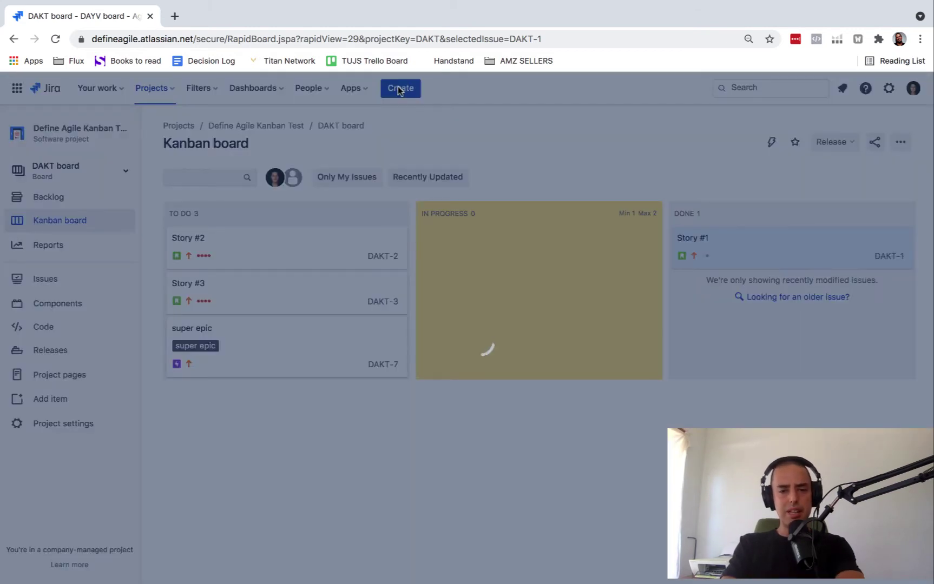
{"action": "type", "text": "test"}
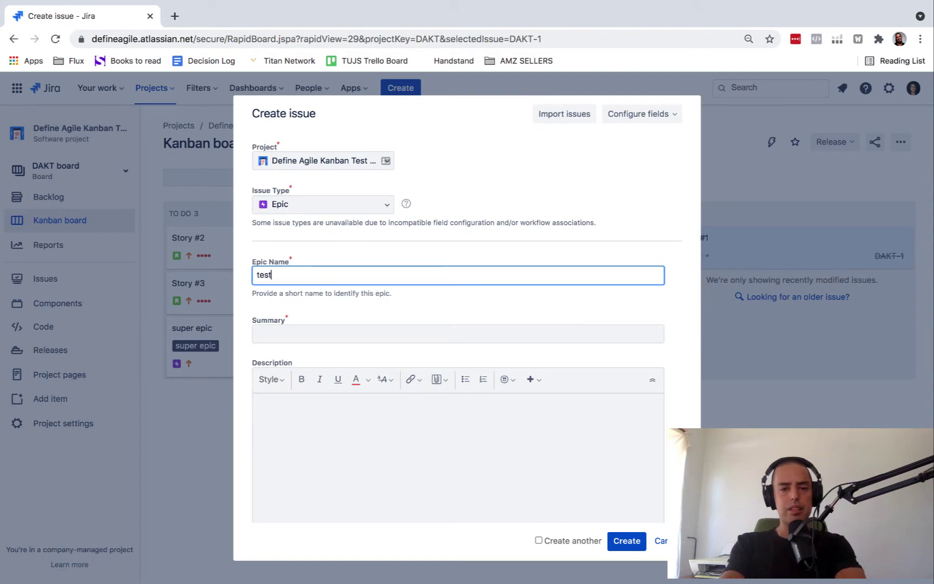
{"action": "type", "text": " test test"}
{"action": "left_click", "coordinate": [315, 340]}
{"action": "type", "text": "test "}
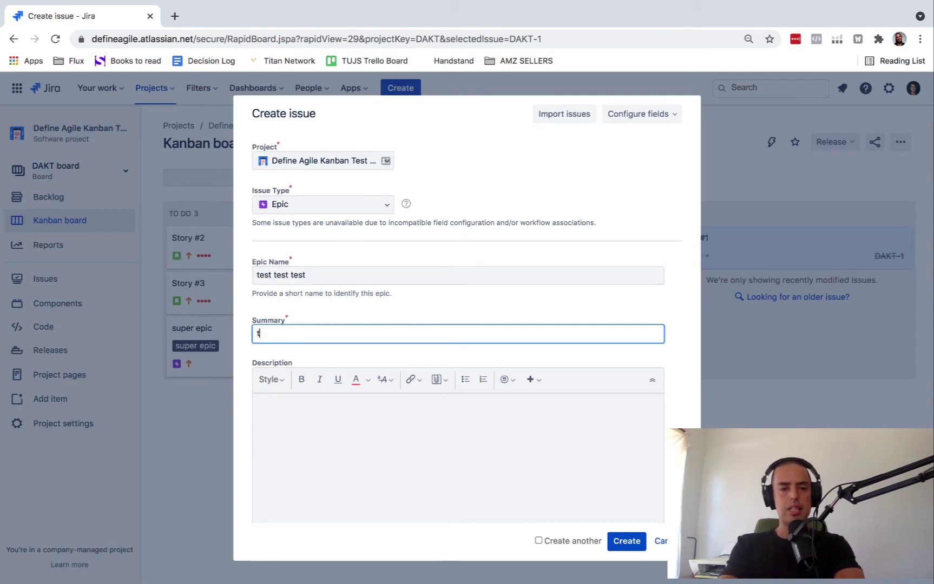
{"action": "type", "text": "test test"}
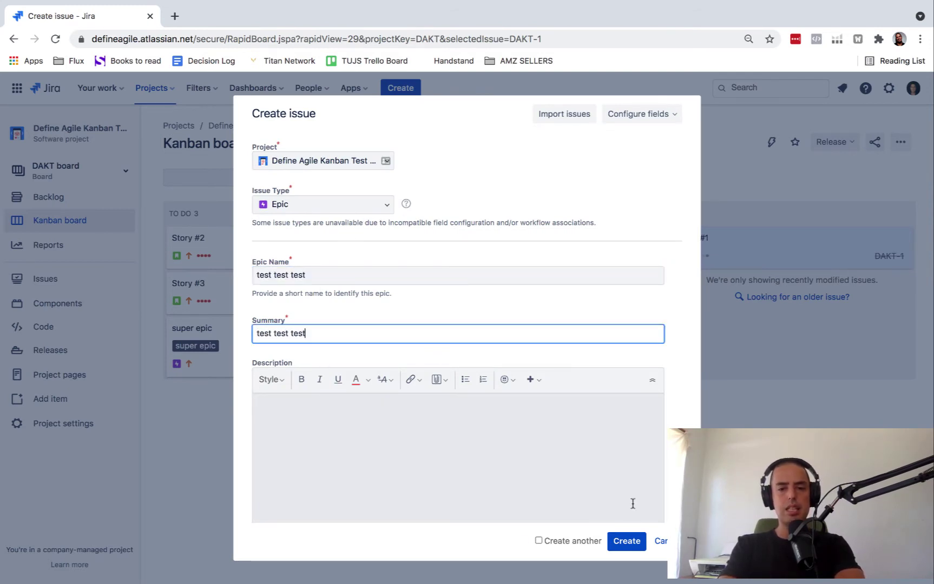
{"action": "left_click", "coordinate": [628, 542]}
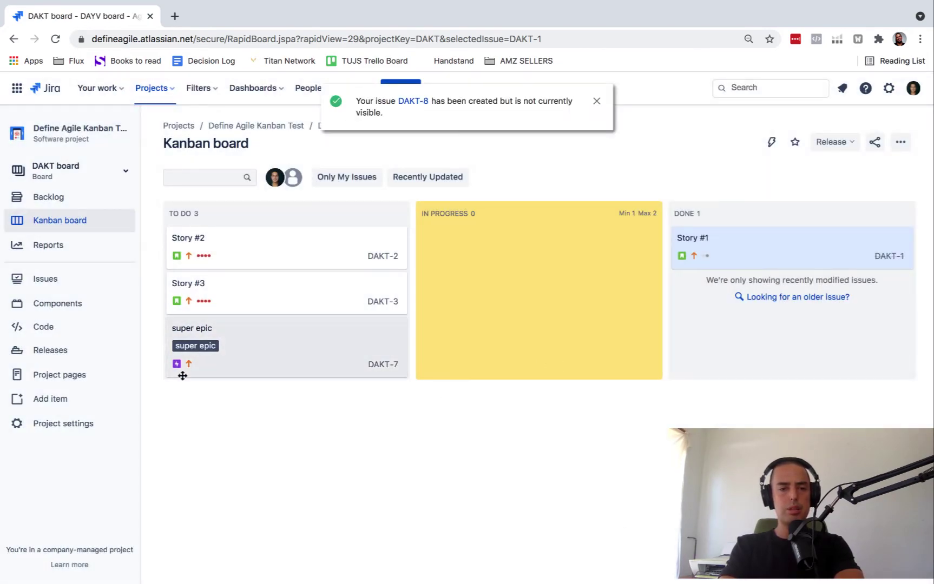
Step: Drag the 'test test test' epic from Backlog into To Do, then view it on the Kanban board
{"action": "left_click", "coordinate": [47, 199]}
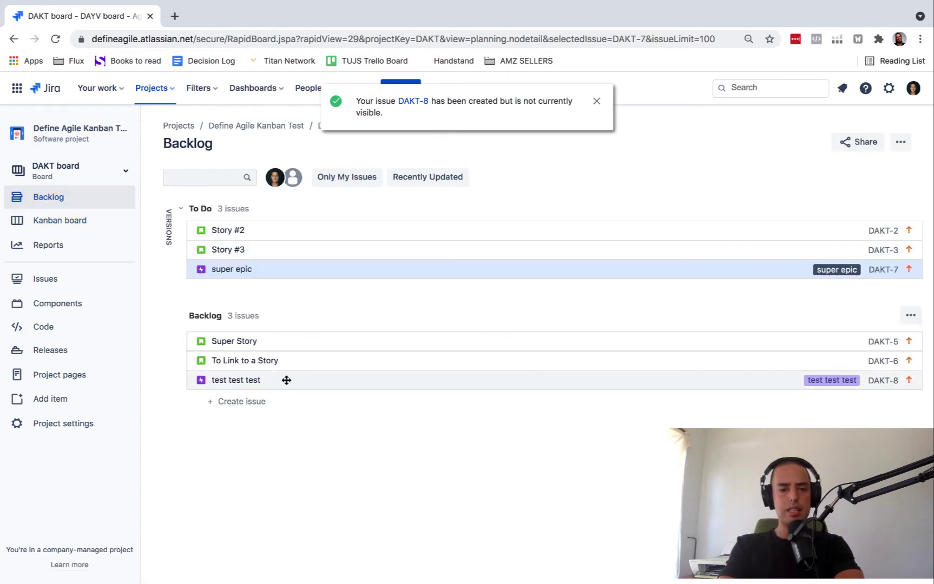
{"action": "left_click_drag", "start_coordinate": [286, 381], "coordinate": [295, 257]}
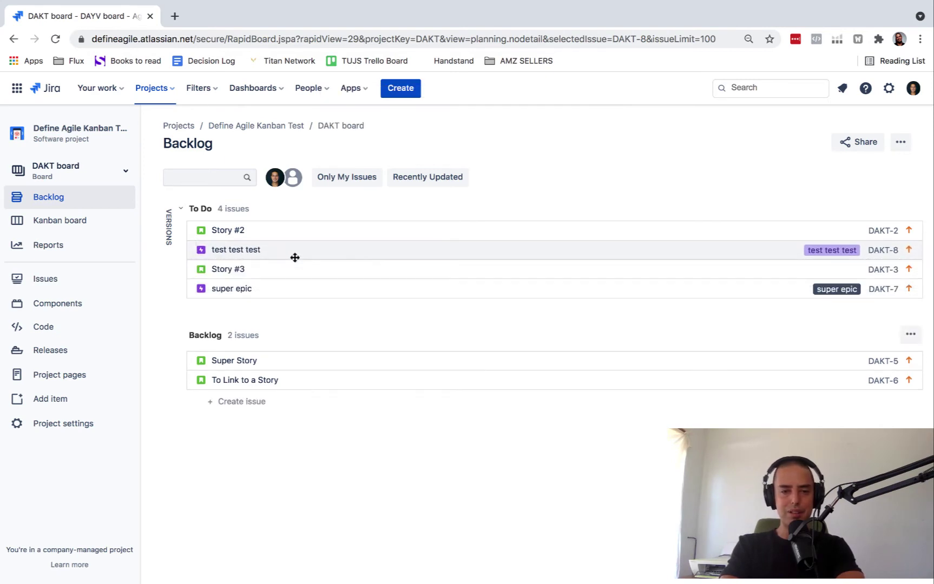
{"action": "left_click", "coordinate": [45, 225]}
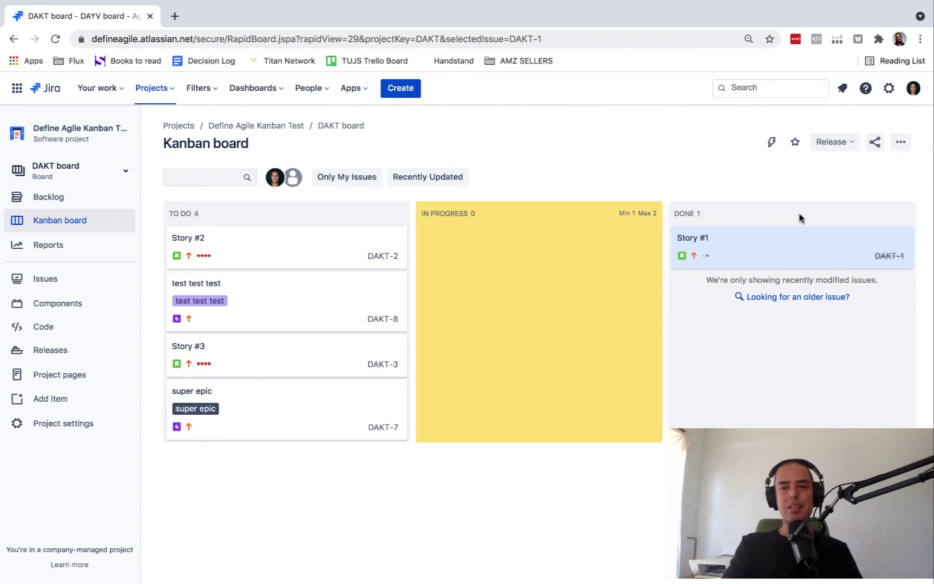
Step: Turn on the Epics panel in the board's Columns settings and review the epic-free backlog
{"action": "left_click", "coordinate": [897, 144]}
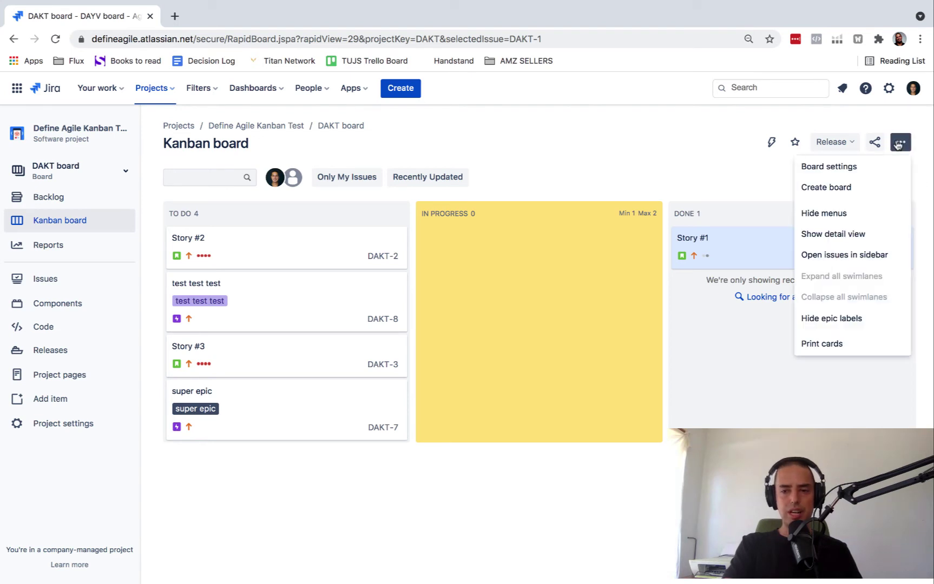
{"action": "left_click", "coordinate": [828, 168]}
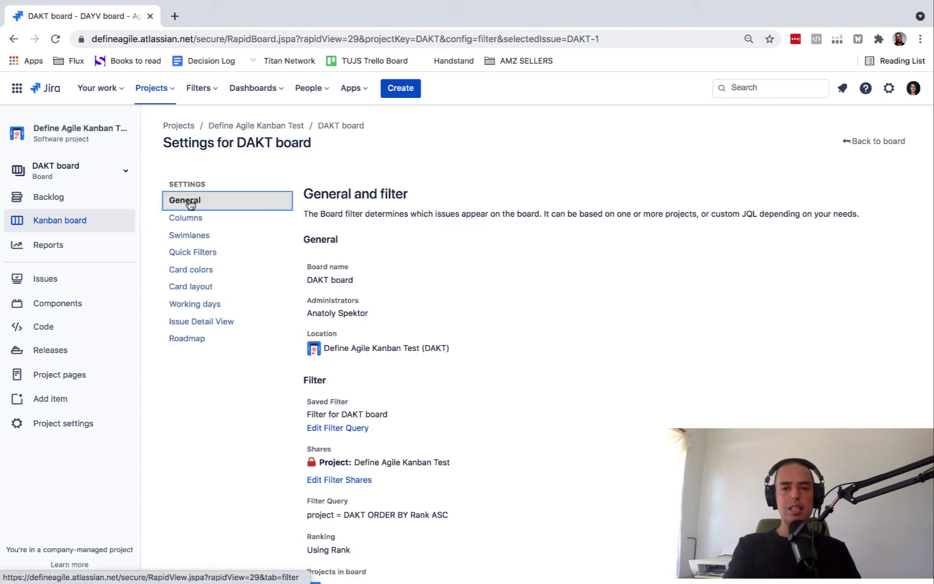
{"action": "left_click", "coordinate": [192, 221]}
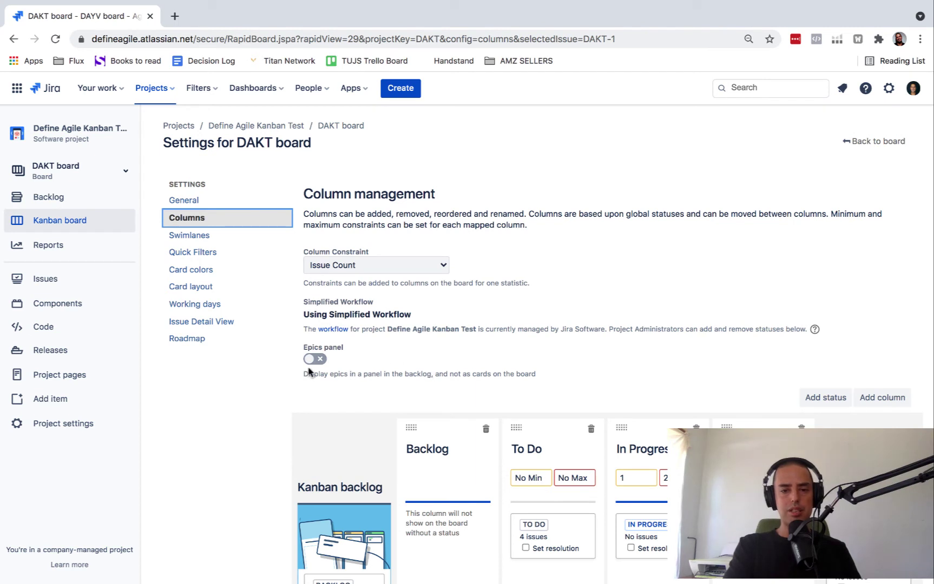
{"action": "left_click", "coordinate": [321, 359]}
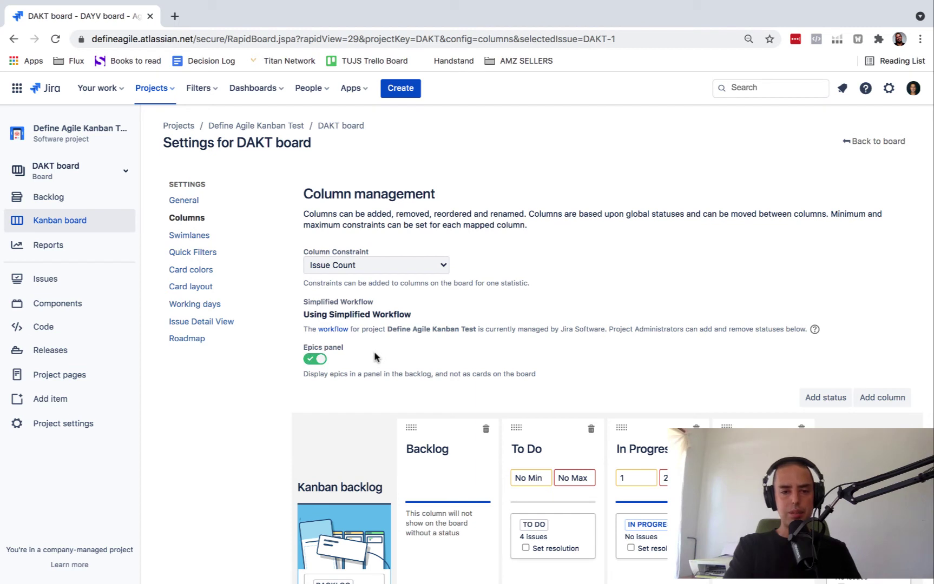
{"action": "left_click", "coordinate": [53, 198]}
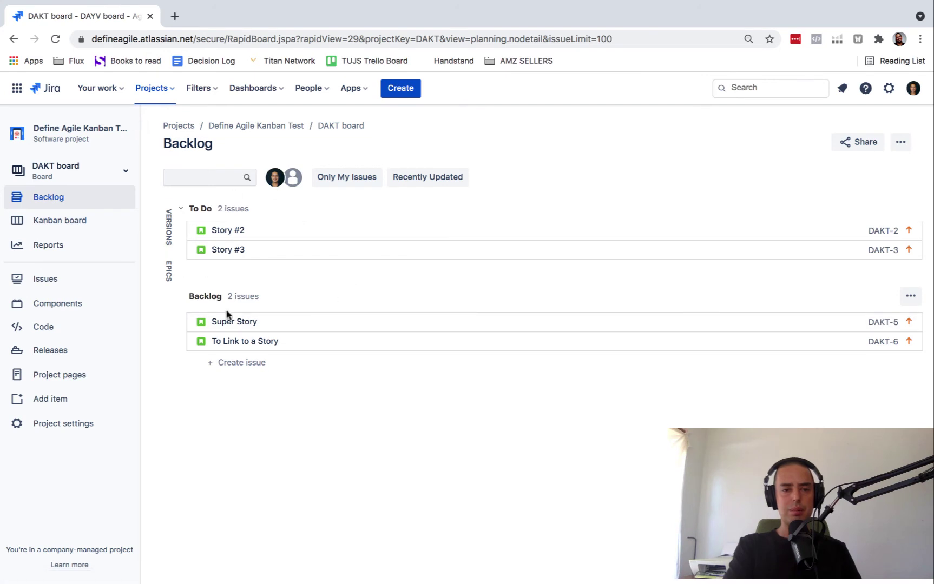
Step: Return to the Kanban board, now showing only Story #2 and Story #3 in To Do
{"action": "left_click", "coordinate": [54, 226]}
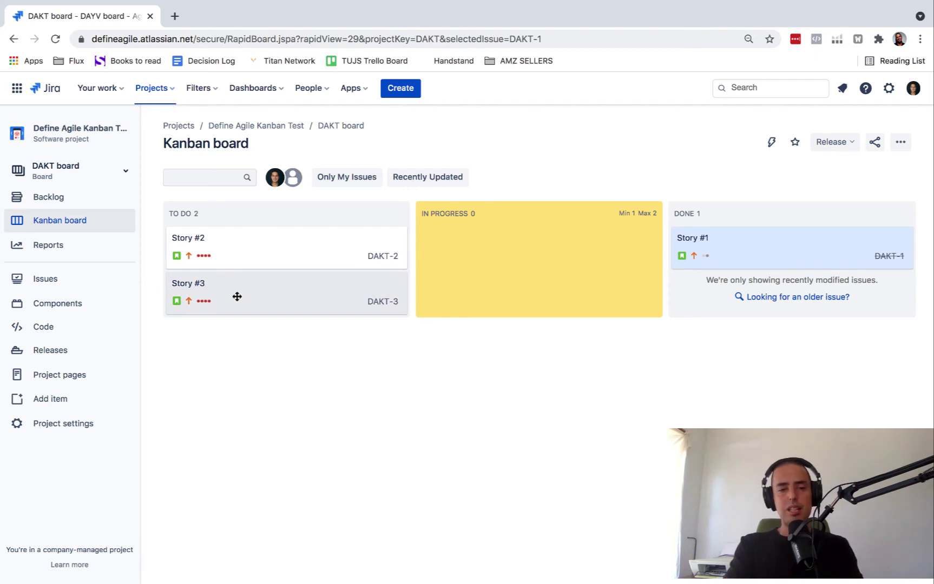
{"action": "left_click", "coordinate": [900, 142]}
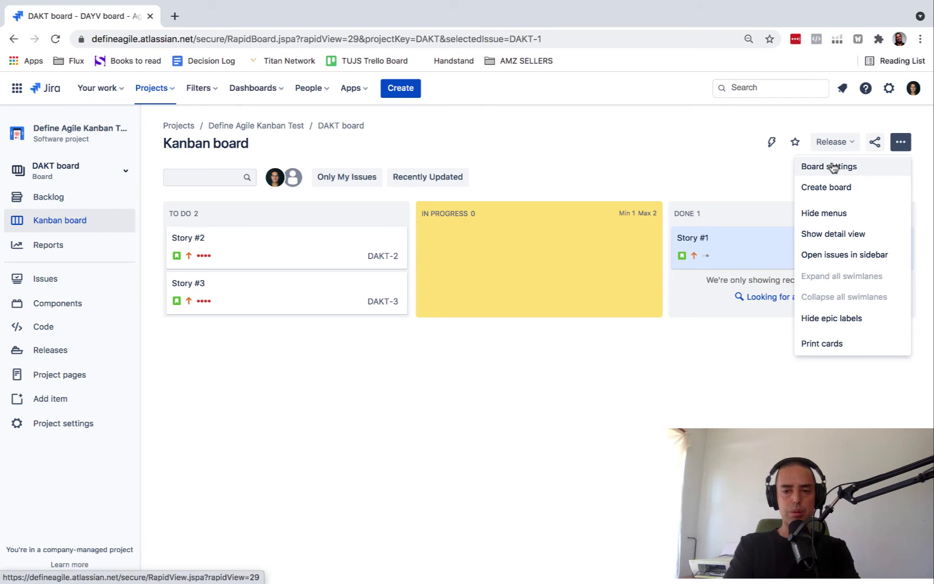
Step: Open the 'Filter for DAKT board' query (project = DAKT ORDER BY Rank ASC) from General settings for editing
{"action": "left_click", "coordinate": [833, 165]}
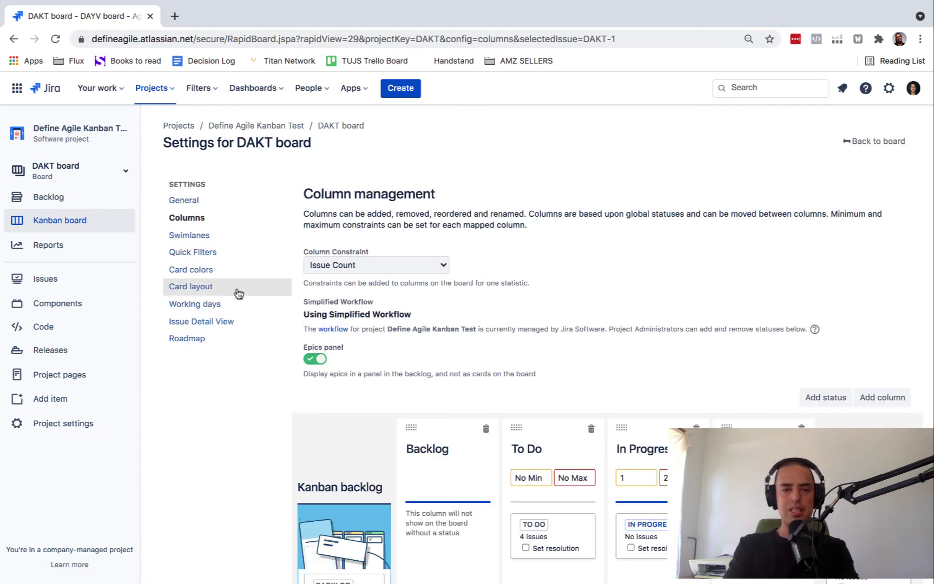
{"action": "left_click", "coordinate": [184, 200]}
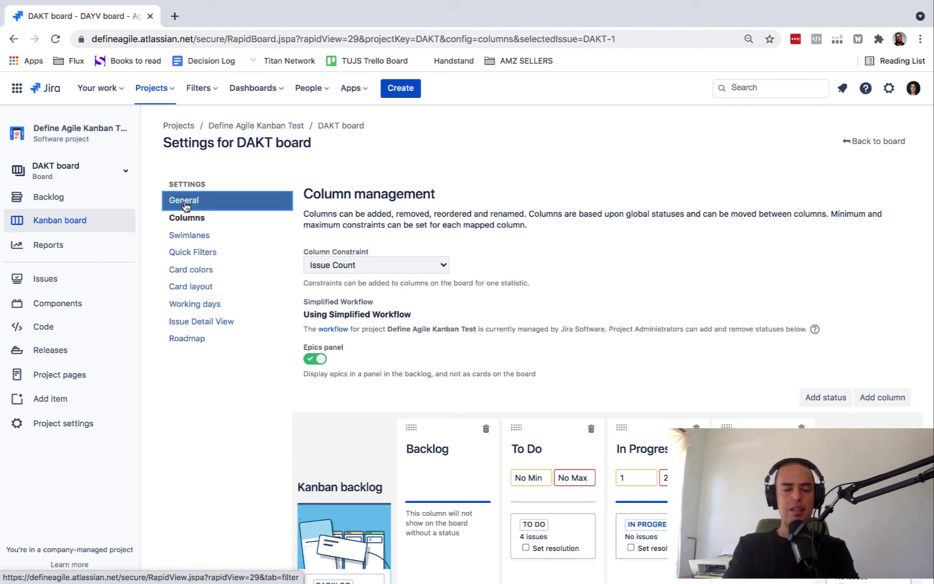
{"action": "scroll", "coordinate": [546, 400], "scroll_direction": "down", "scroll_amount": 1}
{"action": "scroll", "coordinate": [546, 401], "scroll_direction": "down", "scroll_amount": 1}
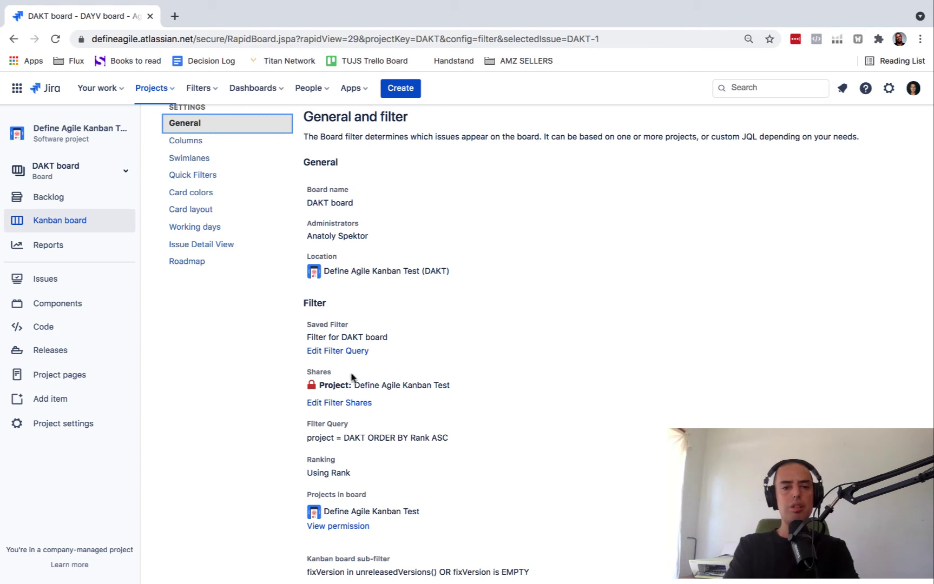
{"action": "left_click", "coordinate": [330, 352]}
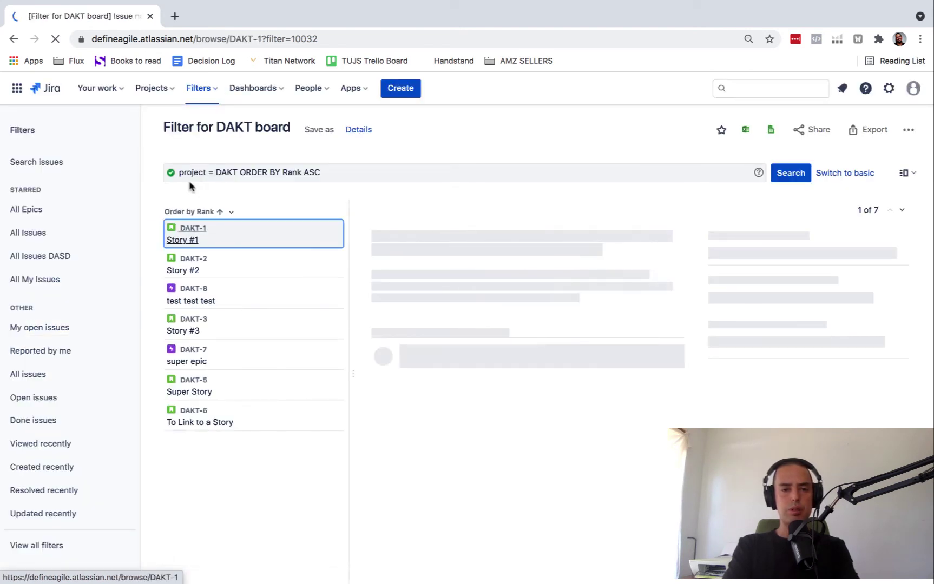
Step: Add 'AND issuetype != Epic' after DAKT in the JQL and search, leaving five stories
{"action": "left_click", "coordinate": [237, 173]}
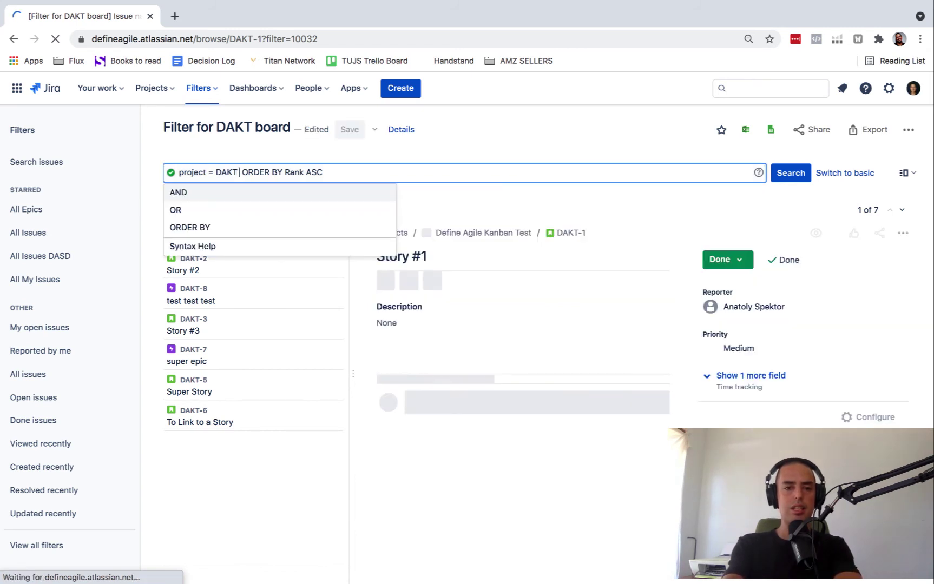
{"action": "type", "text": "AND"}
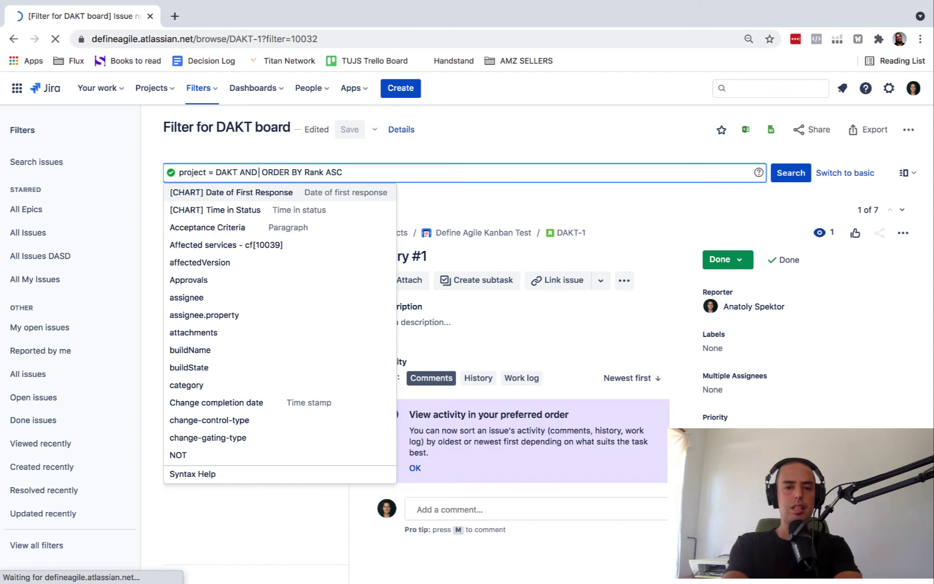
{"action": "type", "text": " issue "}
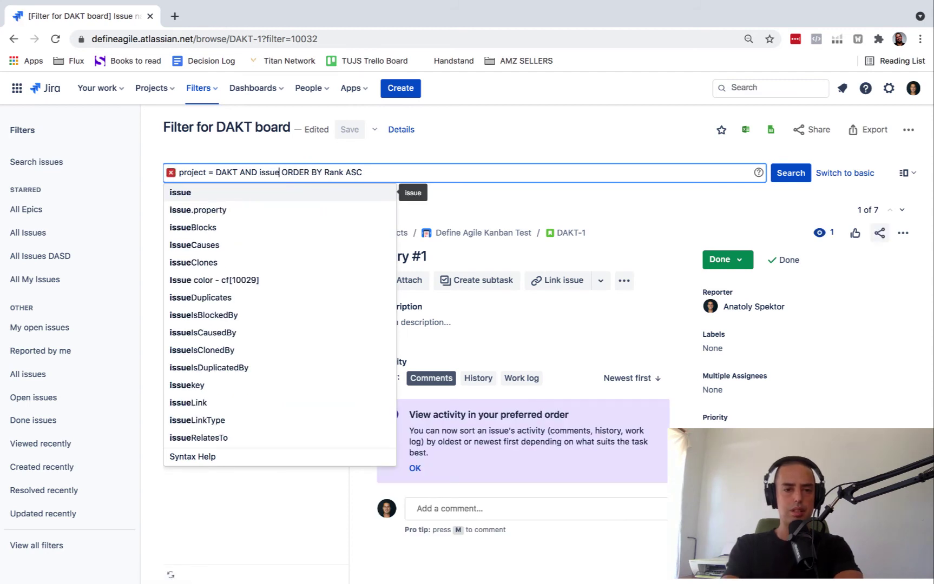
{"action": "type", "text": "type !"}
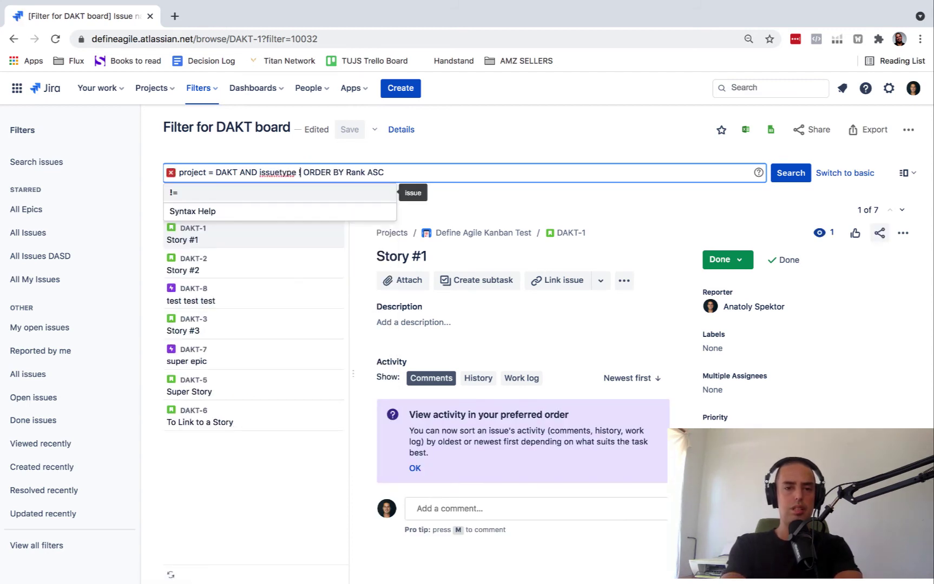
{"action": "type", "text": "= Epic"}
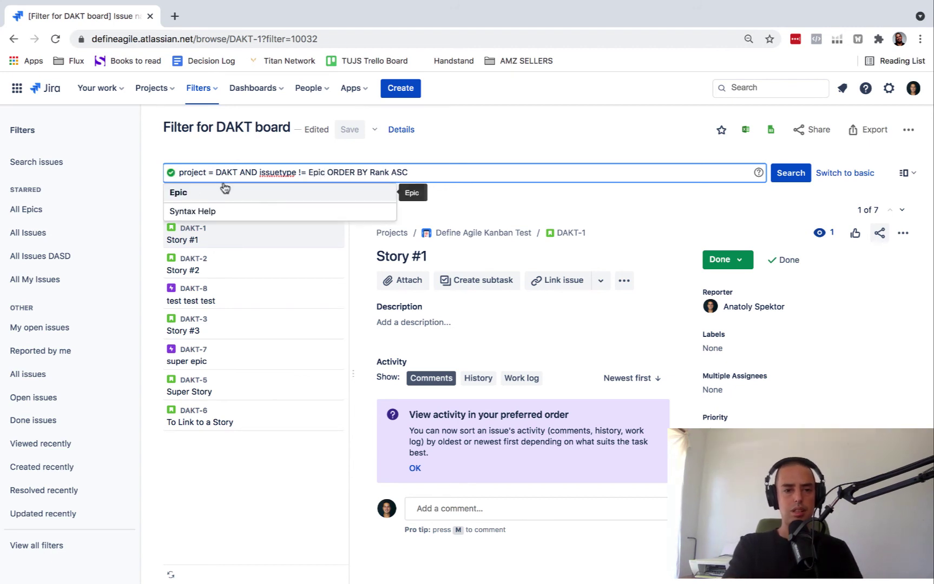
{"action": "left_click", "coordinate": [179, 193]}
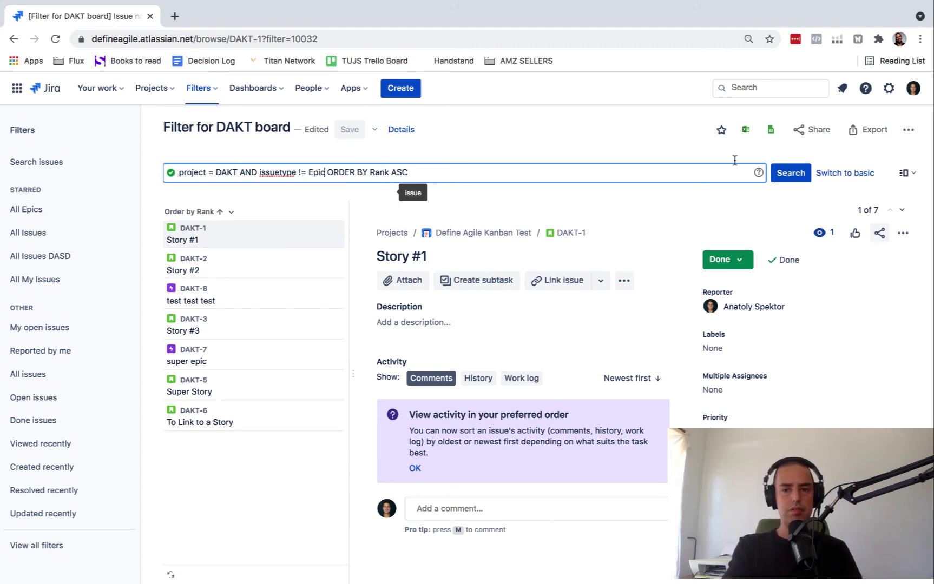
{"action": "left_click", "coordinate": [792, 180]}
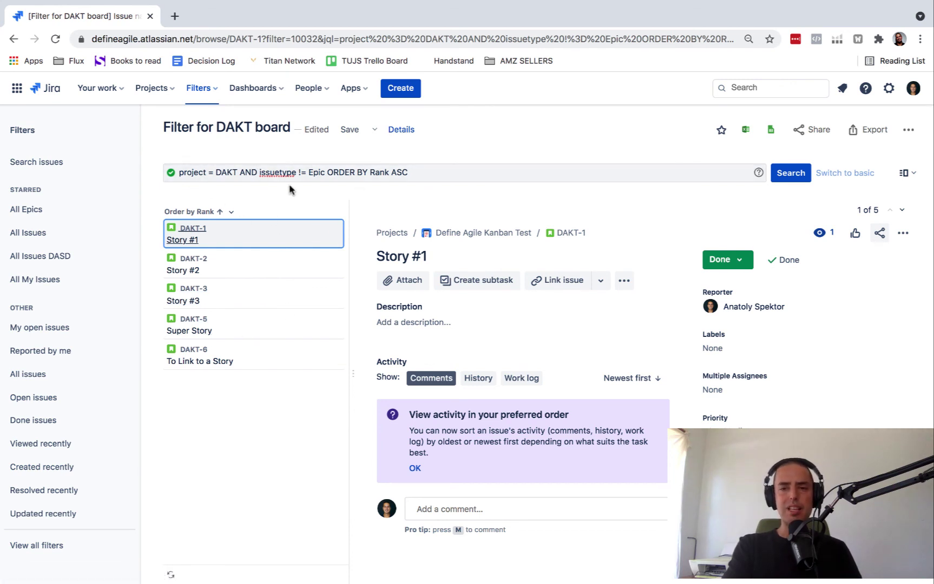
Step: Go back twice in the browser to the board's General settings with the unchanged filter
{"action": "left_click", "coordinate": [14, 39]}
{"action": "left_click", "coordinate": [14, 39]}
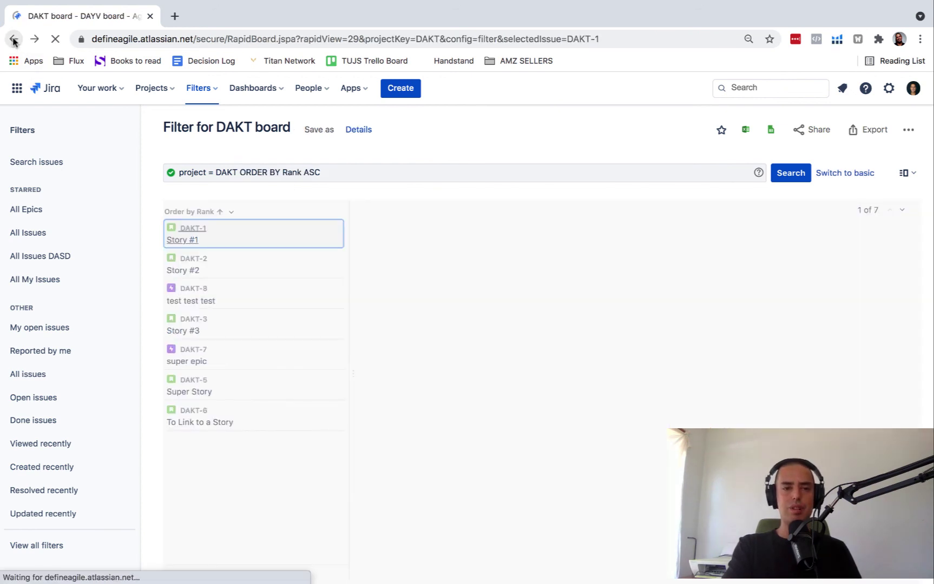